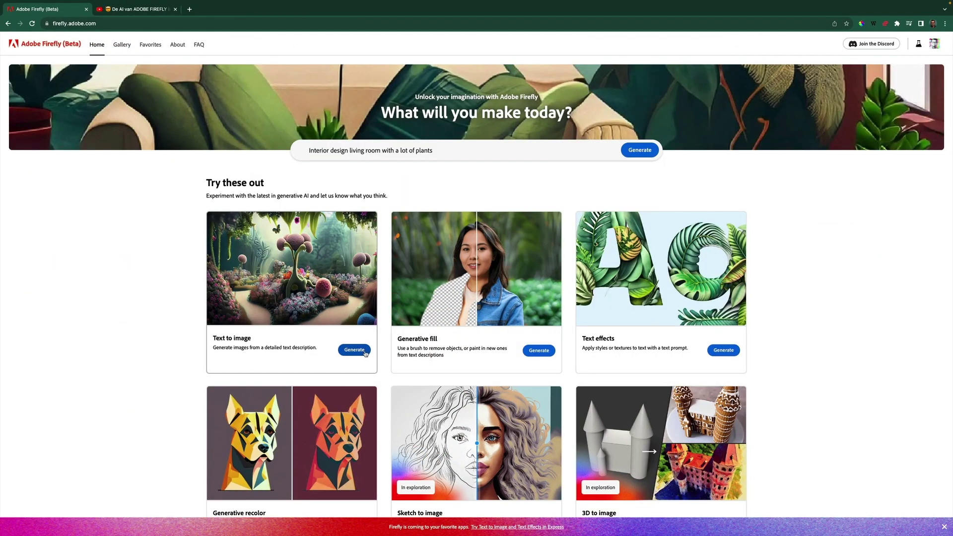
Start a new Firefly text-to-image prompt in the description field
left_click(355, 350)
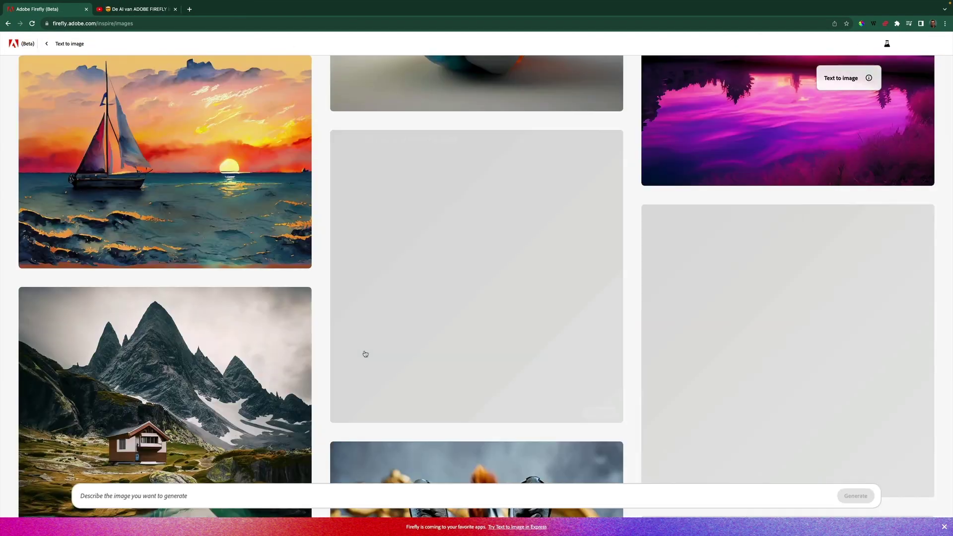
Generate Firefly images from the prompt 'speeltuin met glijbaan op de maan'
type("speeltuin met glijbaan op de maan")
key("Return")
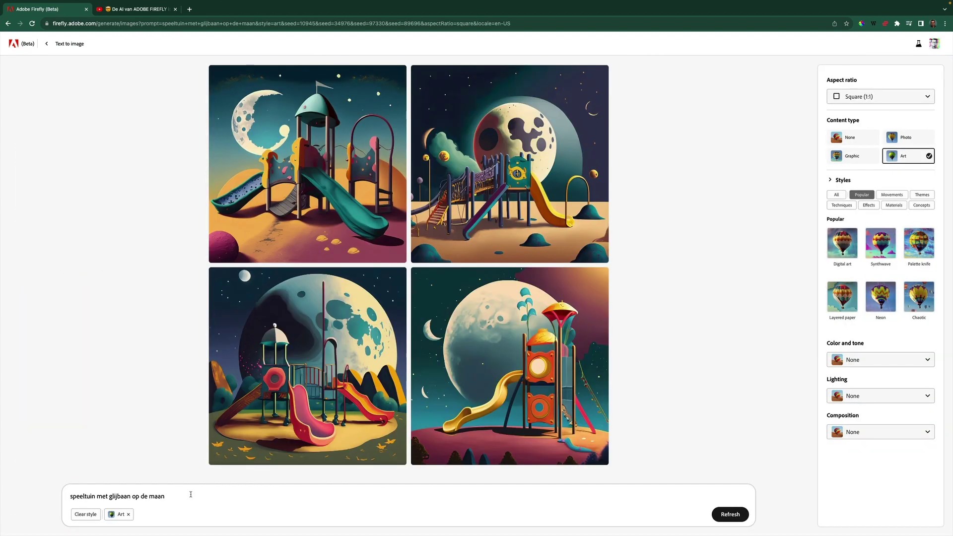
key("ctrl+Tab")
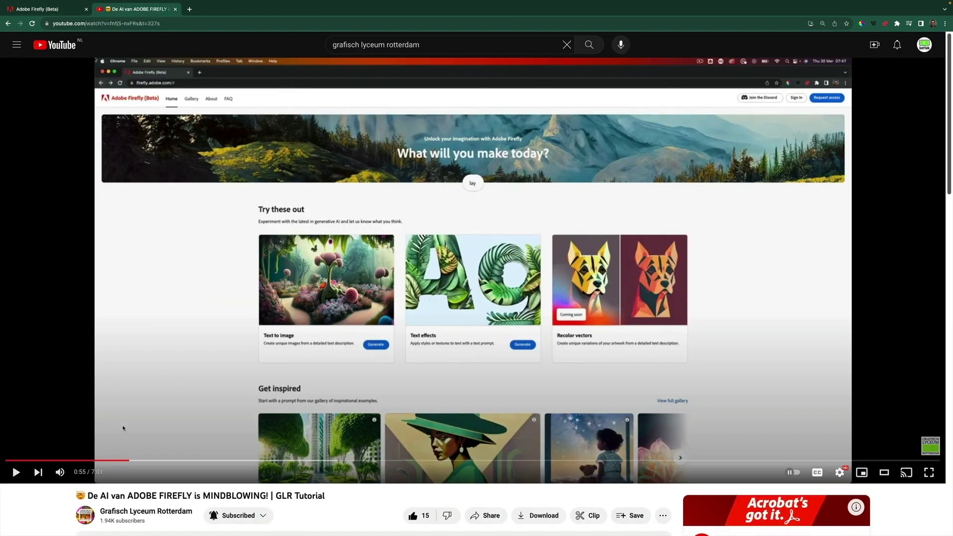
Play the Firefly tutorial video and skip ahead to the dog images around 4:31
left_click(17, 473)
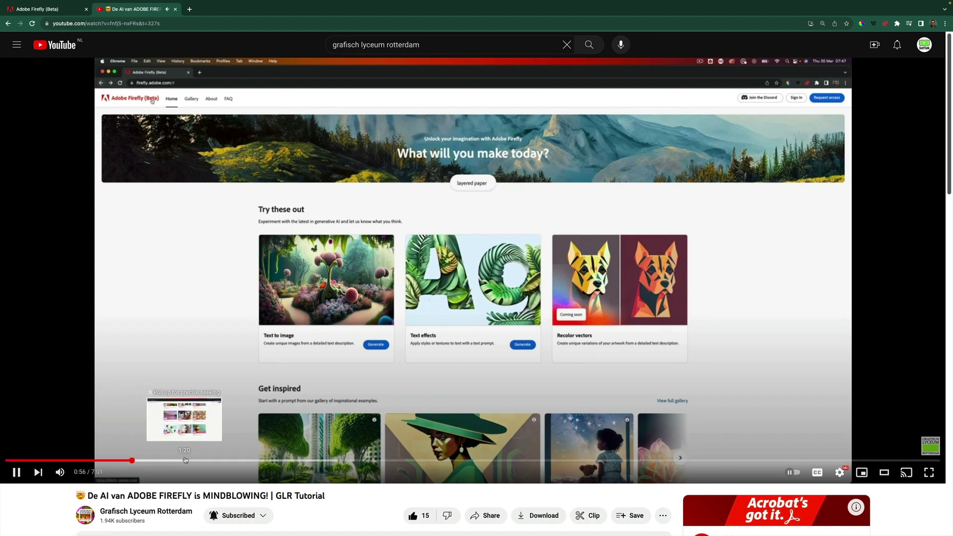
left_click(223, 460)
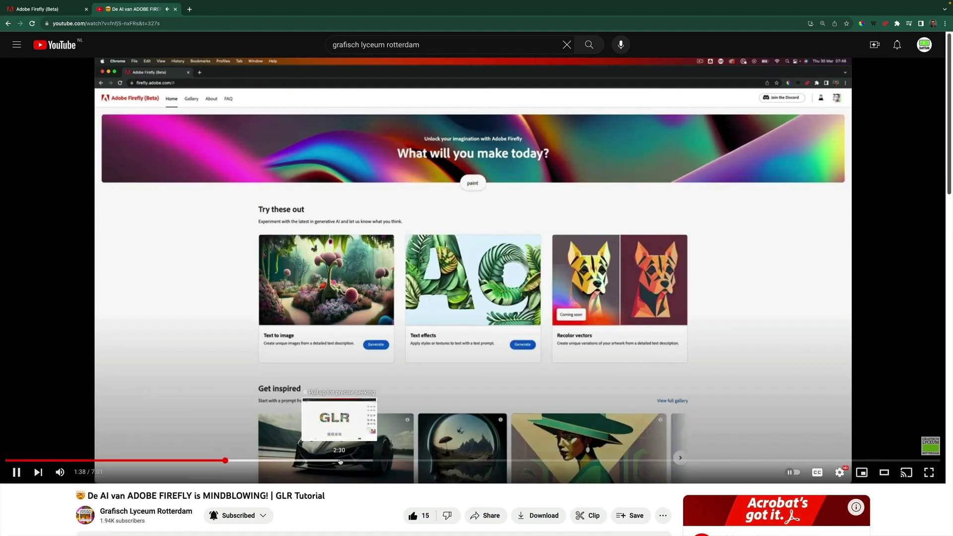
left_click_drag(329, 456, 610, 462)
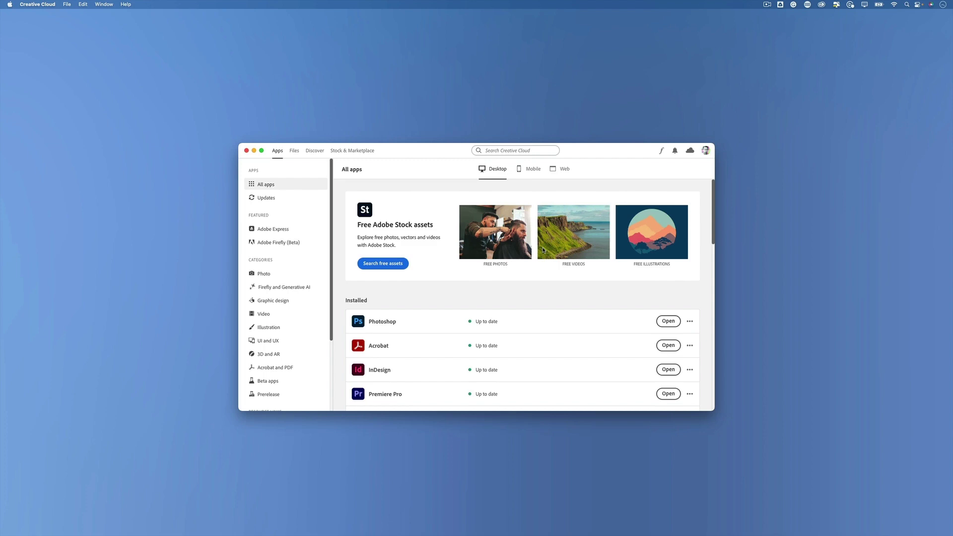
Install Photoshop (Beta) from Creative Cloud's Beta apps list and launch it
scroll(543, 249, "down", 3)
scroll(543, 249, "up", 3)
left_click(706, 150)
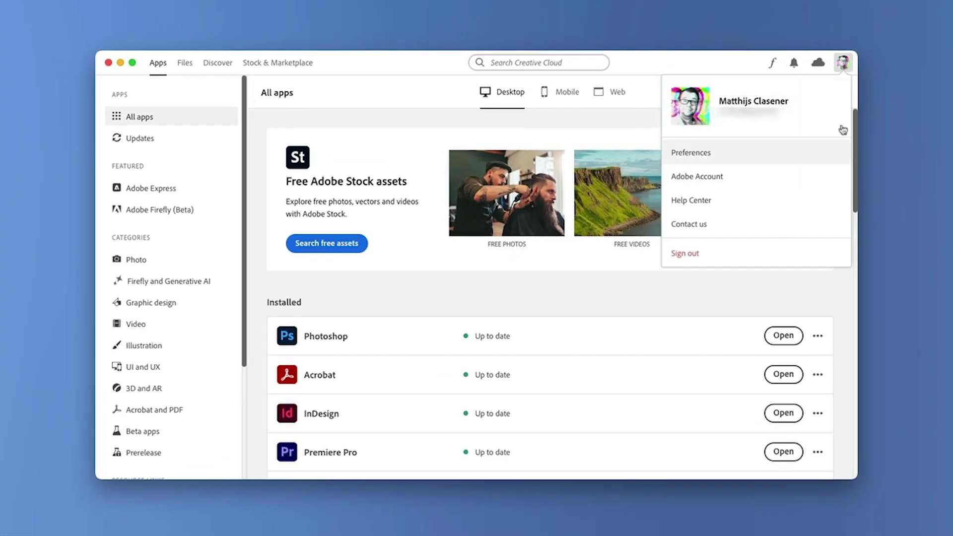
left_click(600, 126)
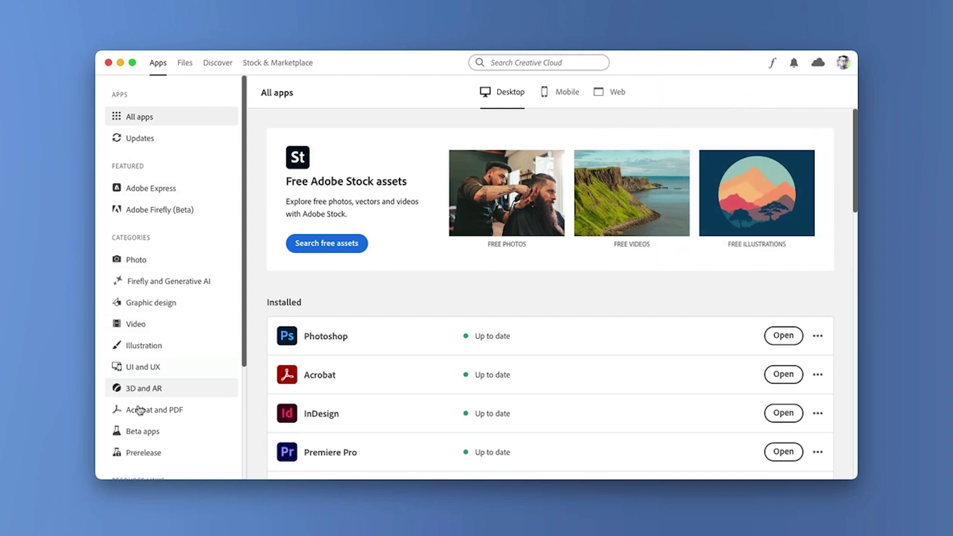
left_click(147, 433)
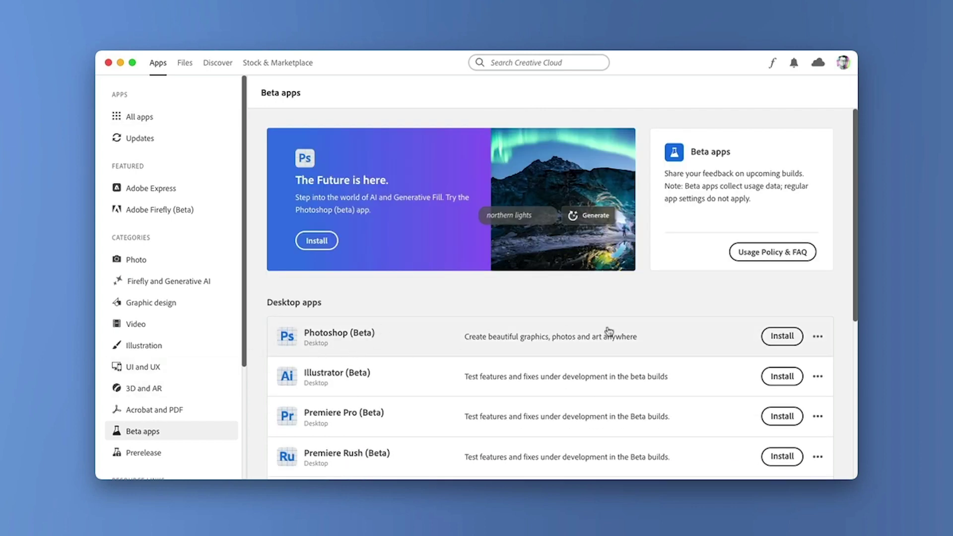
left_click(783, 336)
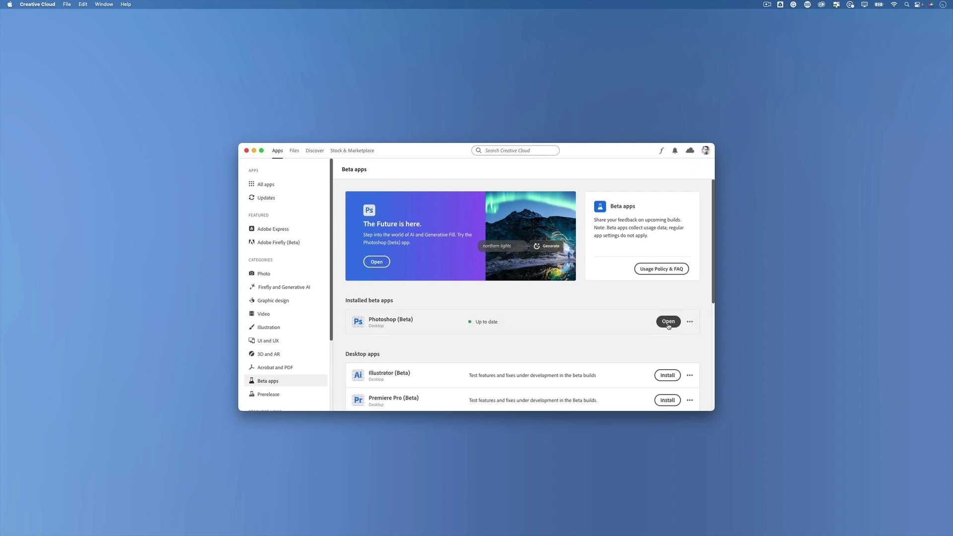
left_click(669, 322)
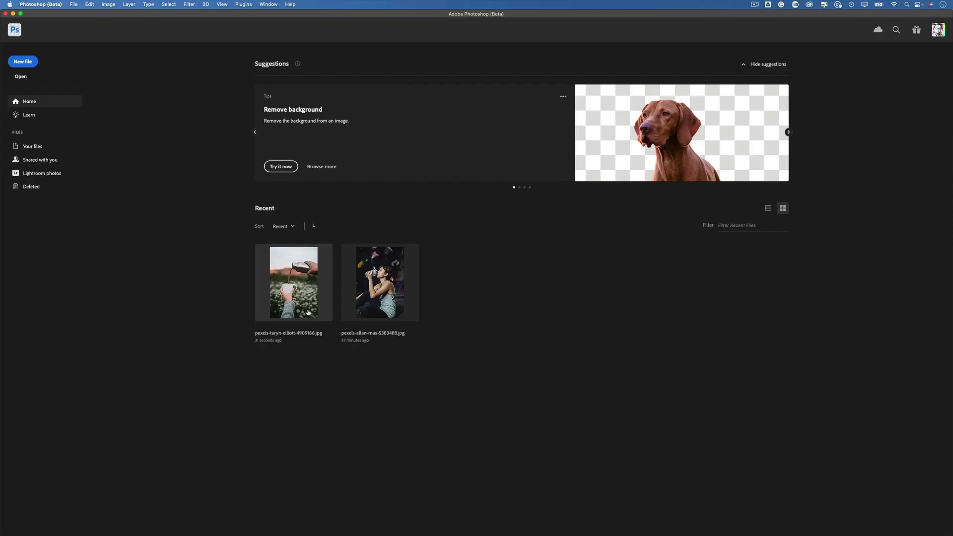
Open the recent photo pexels-taryn-elliott-4909166.jpg from the Photoshop Home screen
left_click(308, 311)
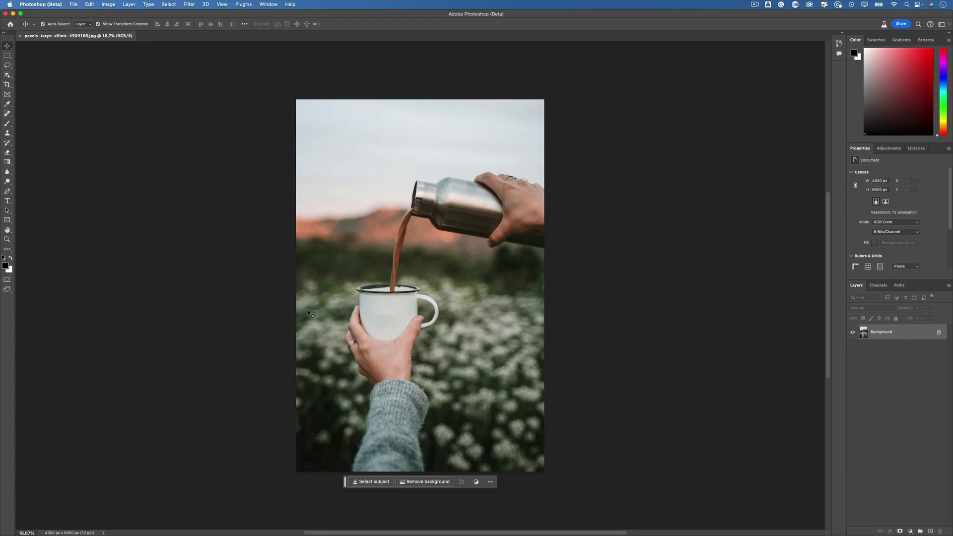
Select hands, sleeve, mug, coffee stream and bottle with the Object Selection Tool, then invert to the background
right_click(8, 77)
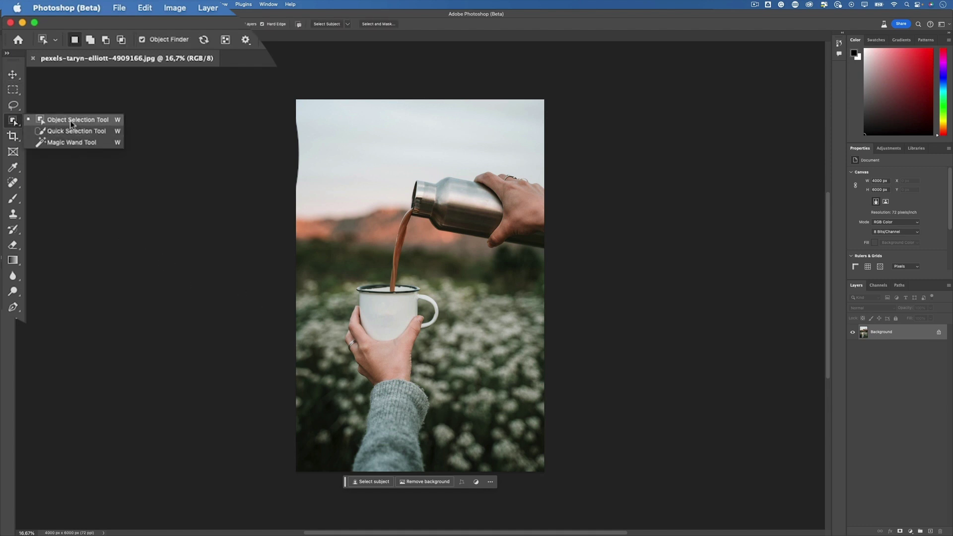
left_click(71, 121)
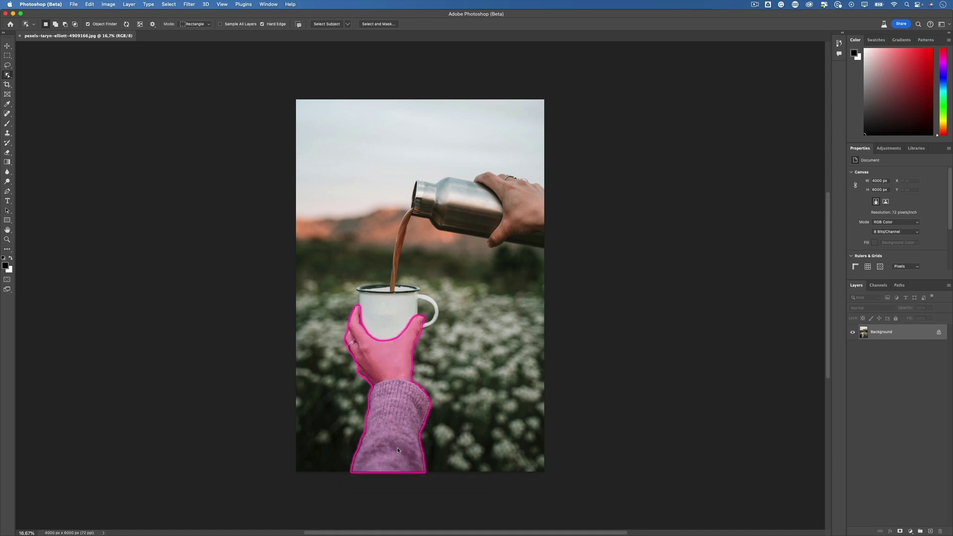
left_click(389, 318)
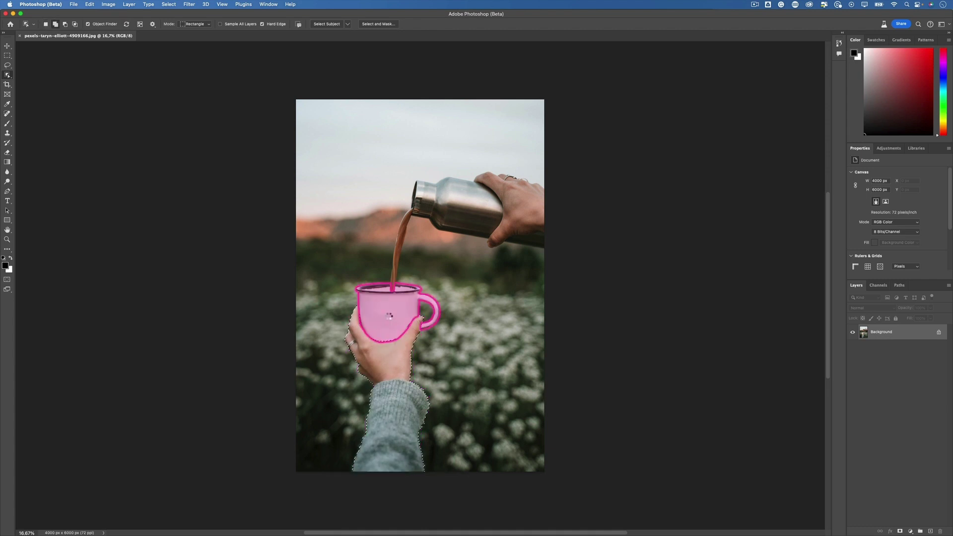
left_click(389, 318)
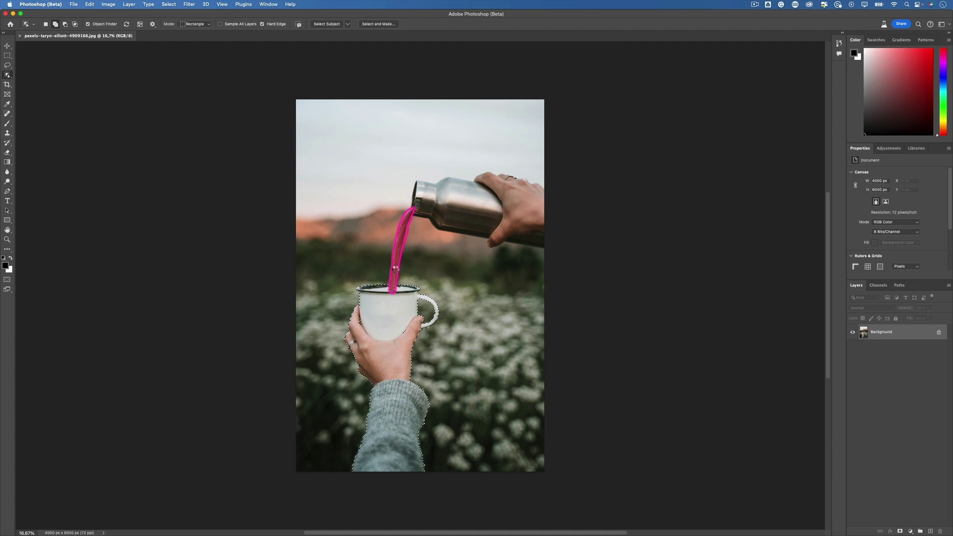
left_click(397, 272)
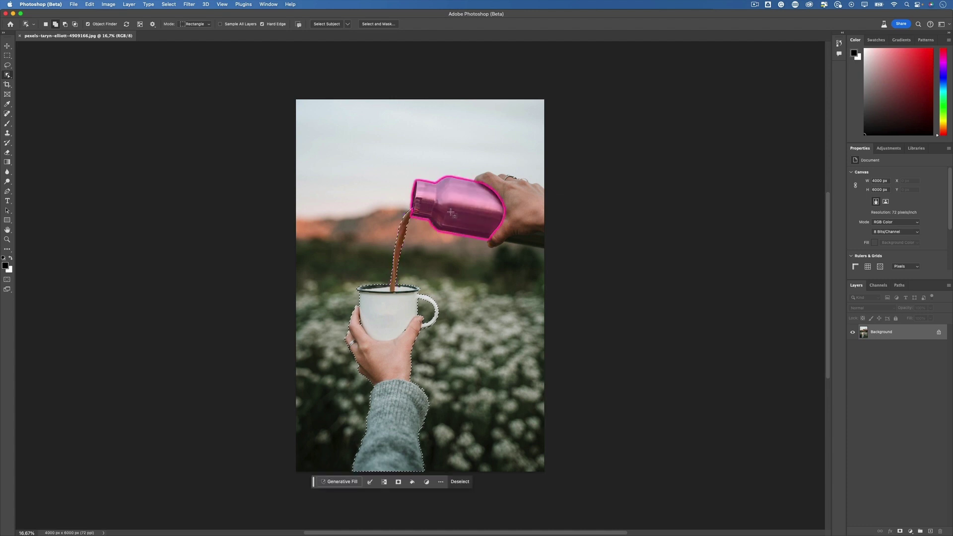
left_click(531, 212)
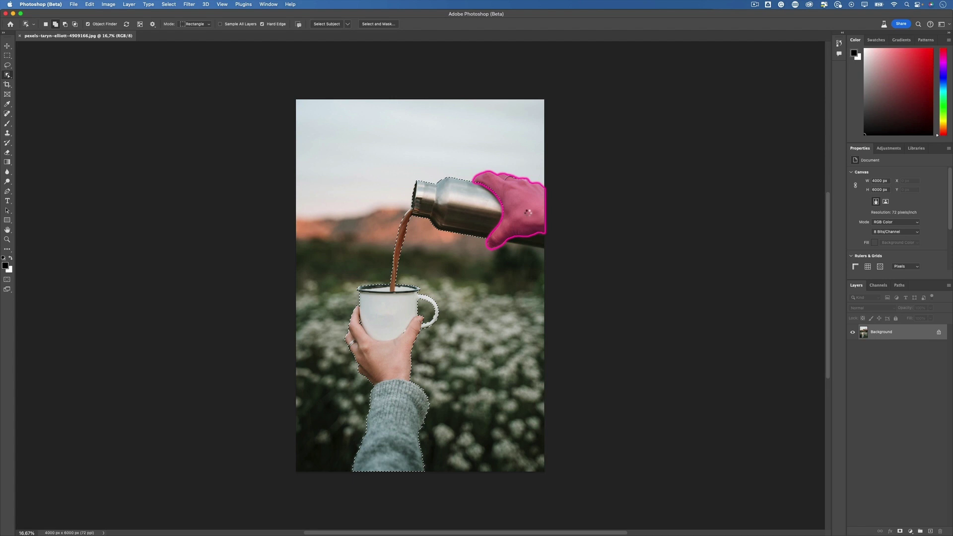
left_click(529, 213)
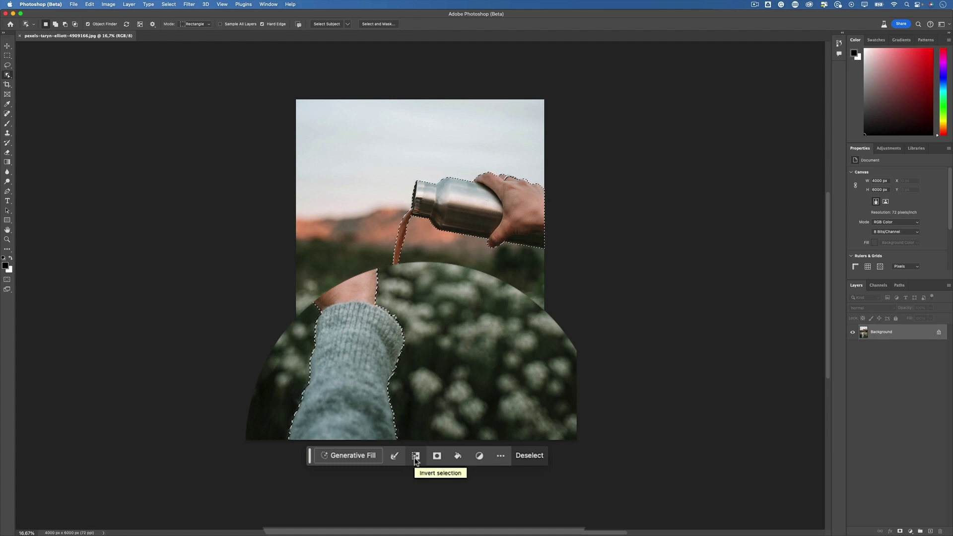
left_click(416, 461)
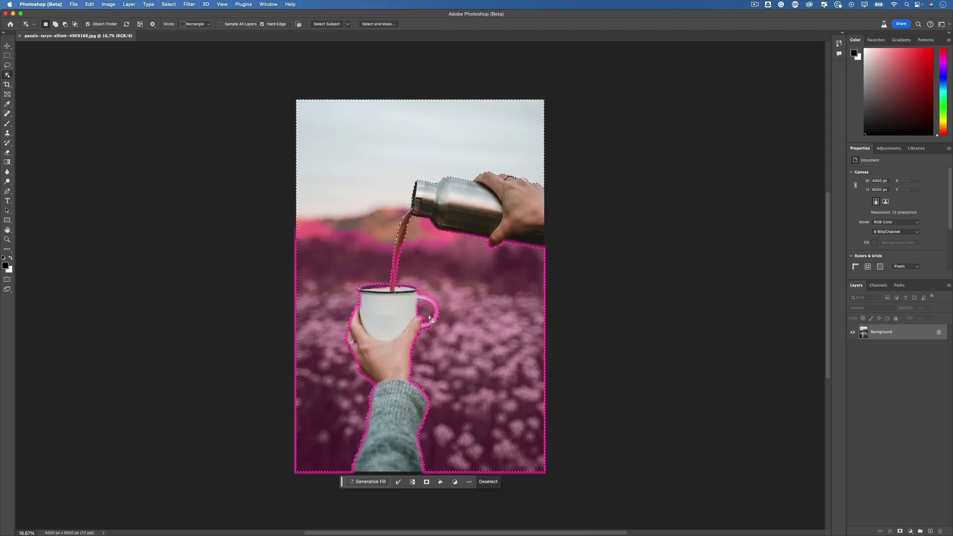
Write the background Generative Fill prompt 'zee, ruig, golven, kleine scherpte diepte'
left_click(355, 481)
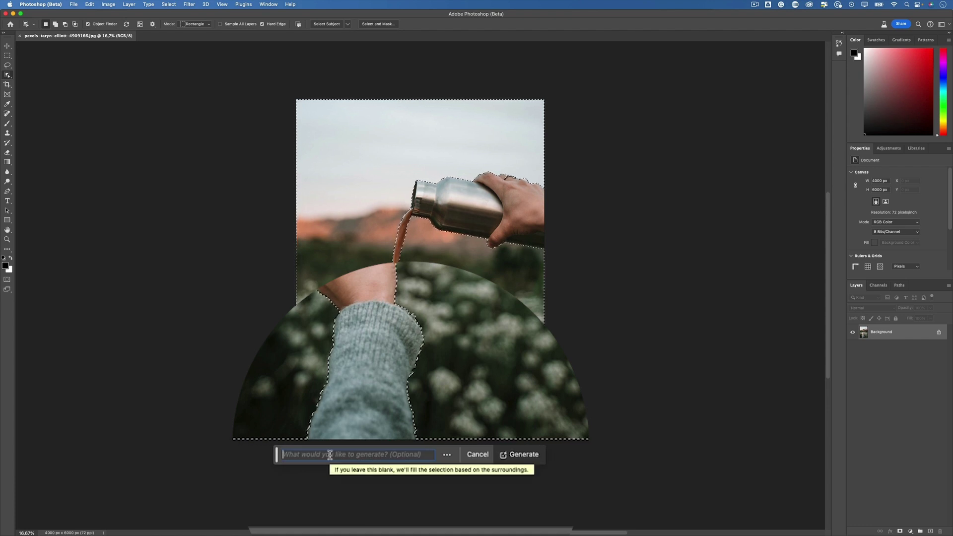
type("zee, ")
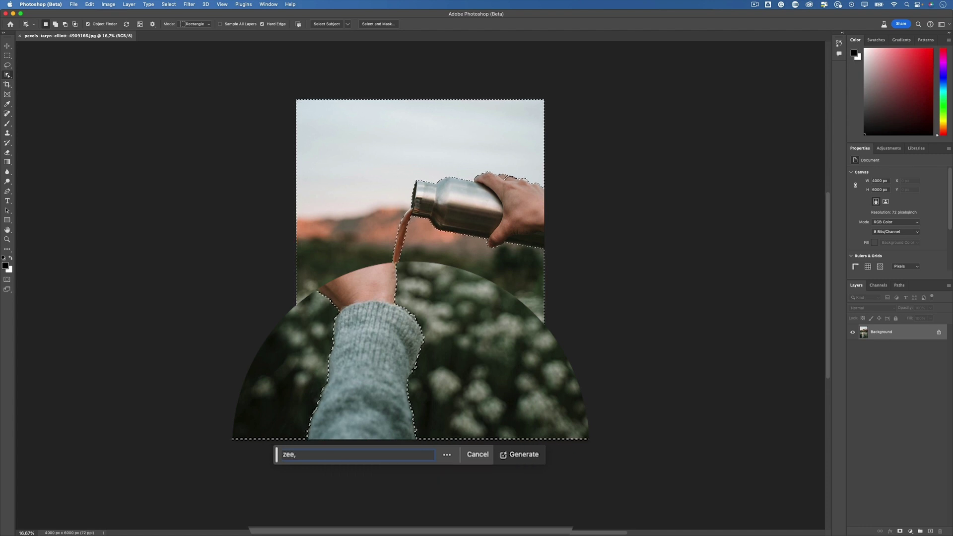
type("ruig, ")
type("golve")
type(", ")
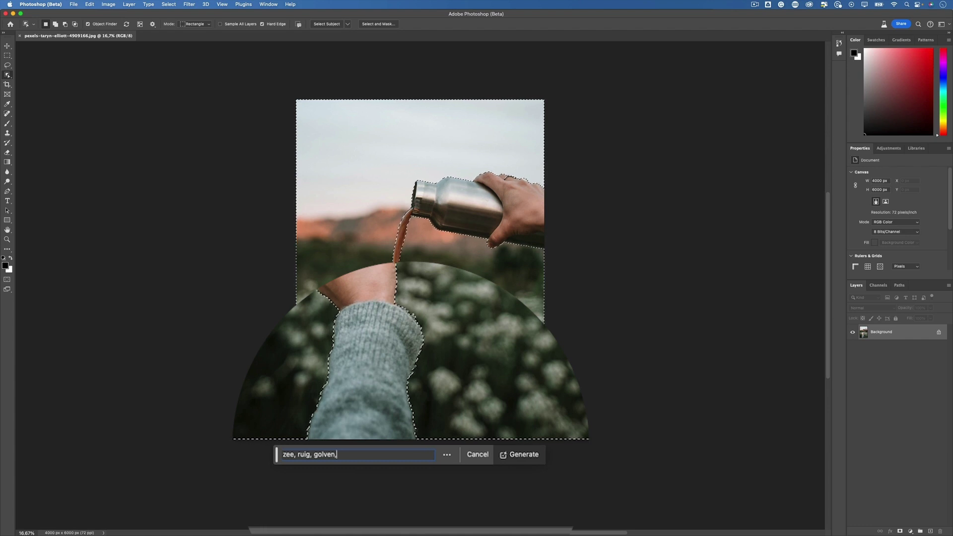
type("kleine sher")
key("BackSpace")
key("BackSpace")
key("BackSpace")
type("cherpte diepte")
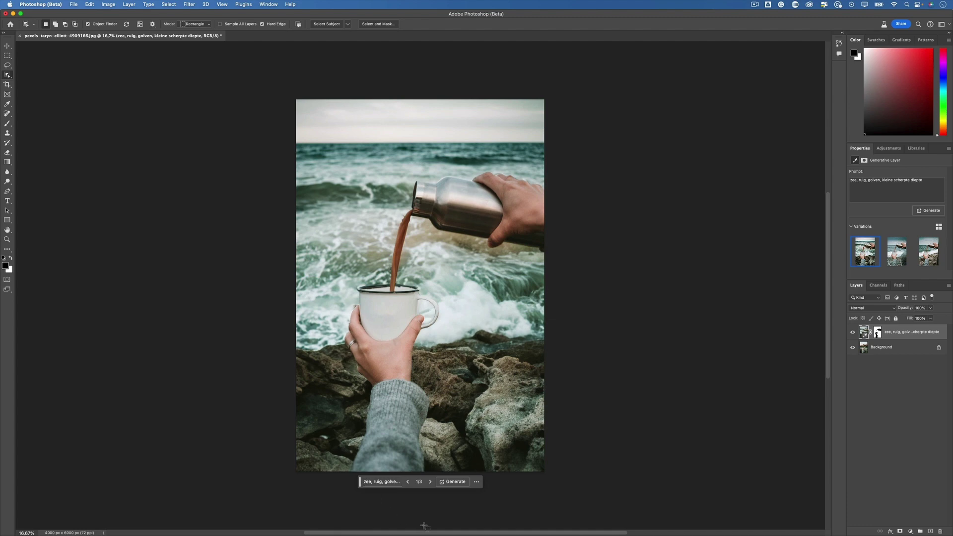
Show the second generated variation, a blurred rough sea above a pebbly beach
left_click(430, 483)
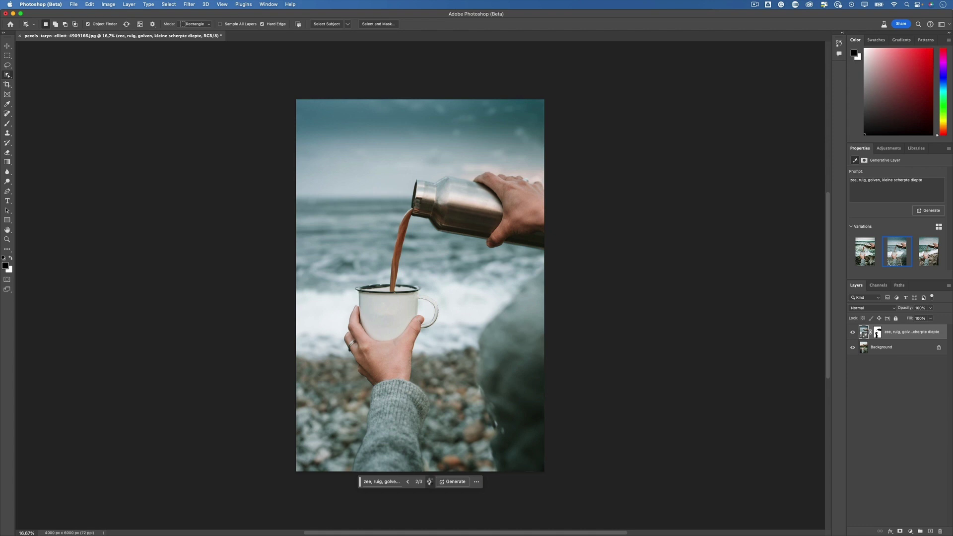
Choose the third variation with waves breaking on rocks and show the coffee library
left_click(431, 482)
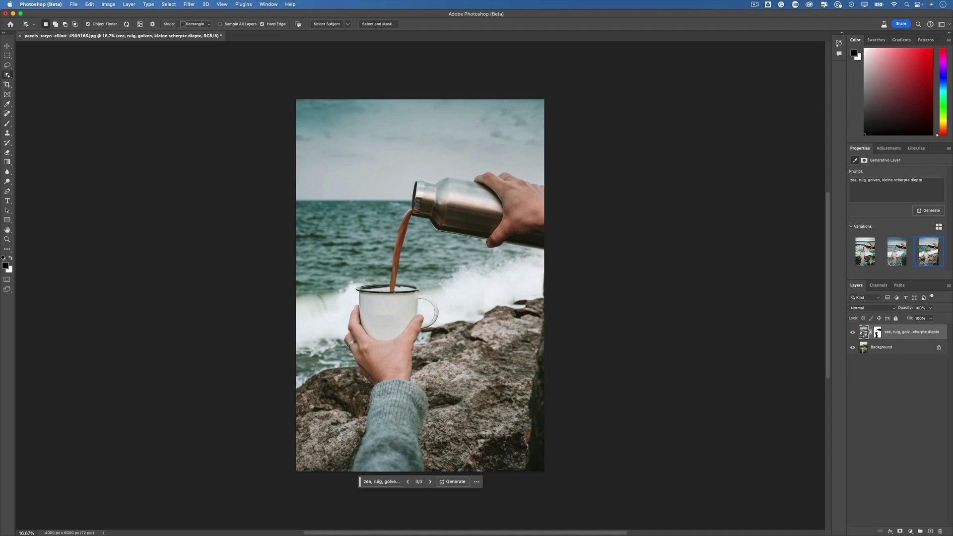
left_click(917, 149)
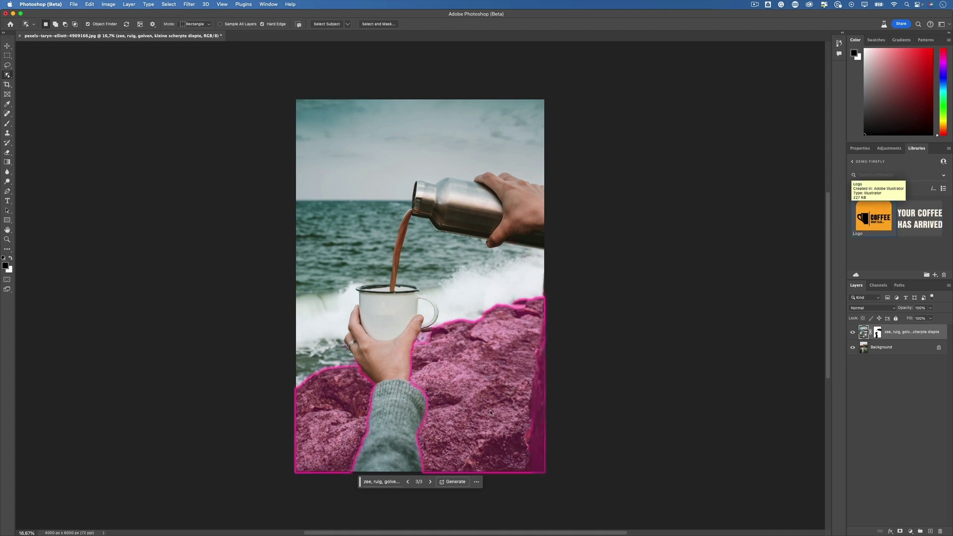
Place the coffee logo at the bottom right, scale it slightly larger and commit it
left_click_drag(491, 413, 506, 431)
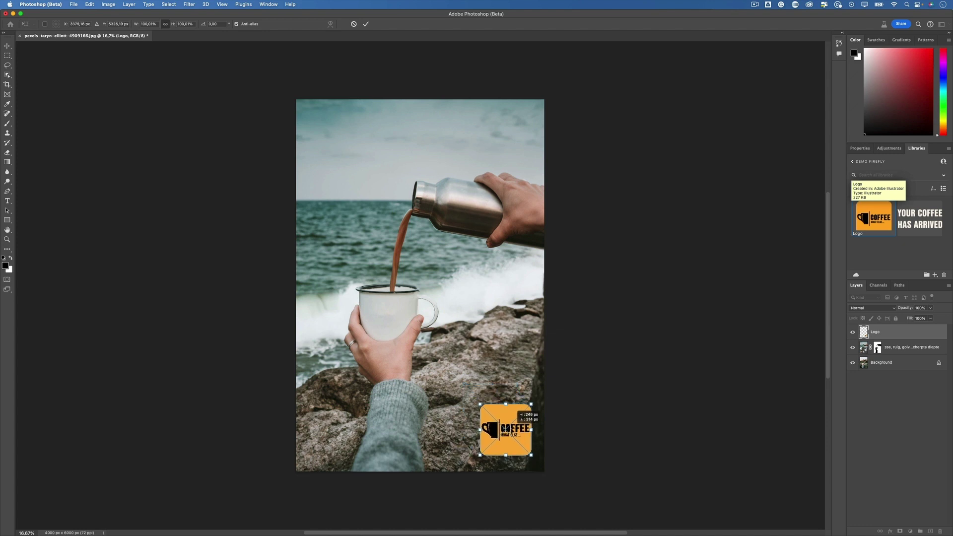
left_click_drag(480, 404, 461, 390)
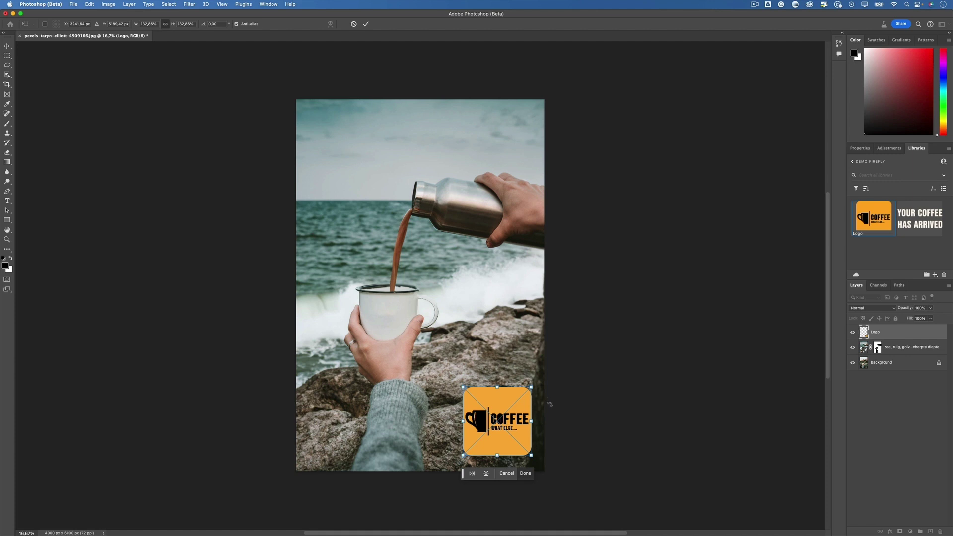
left_click(527, 475)
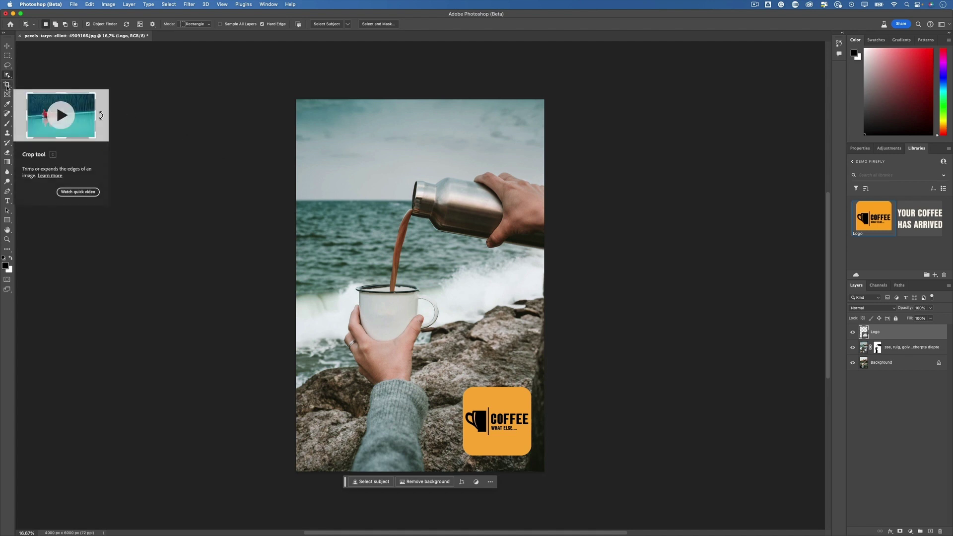
Set a 1:1 crop ratio and extend the right edge past the photo, leaving empty space
left_click(7, 85)
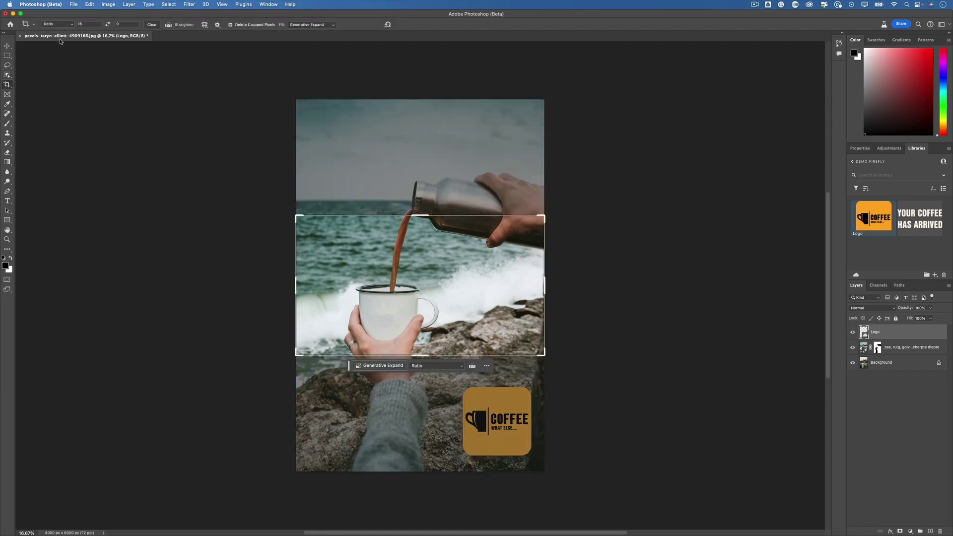
left_click_drag(83, 24, 63, 23)
type("1")
key("Tab")
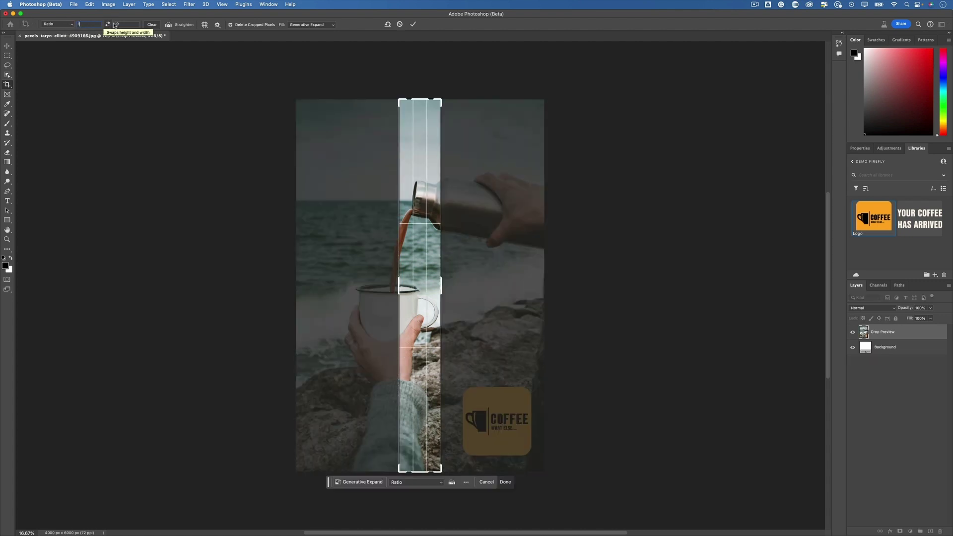
type("1")
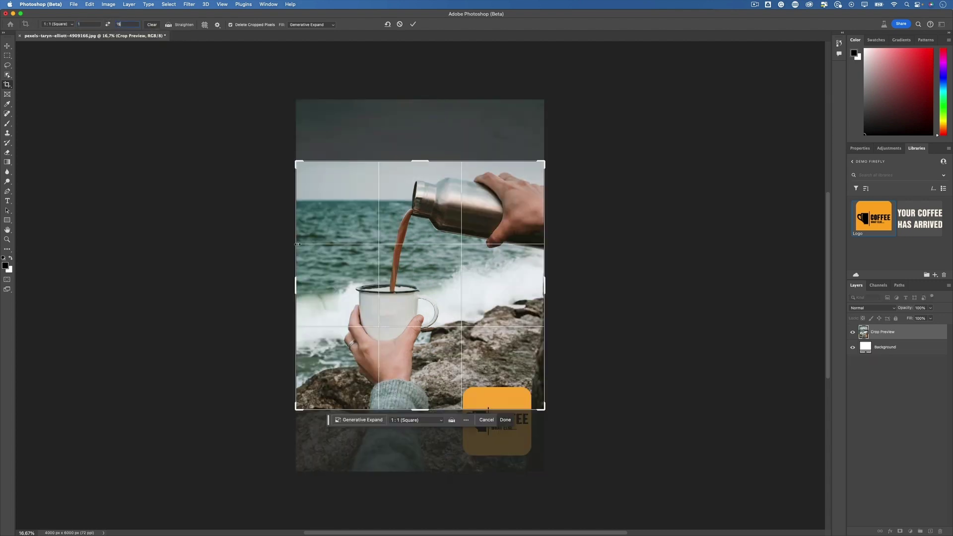
left_click_drag(545, 286, 605, 287)
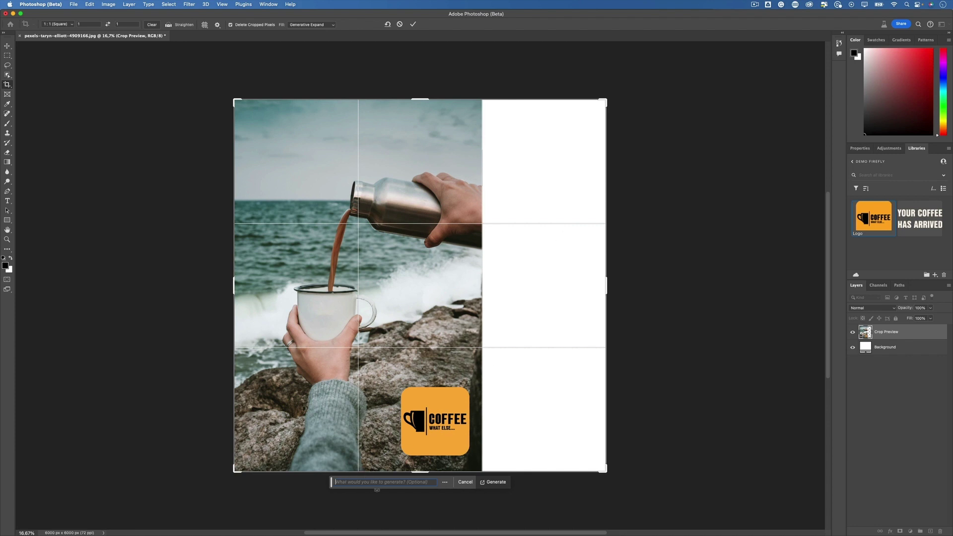
Generate fill for the empty right side and keep variation 3/3, the sleeve over dark rocks
left_click(496, 482)
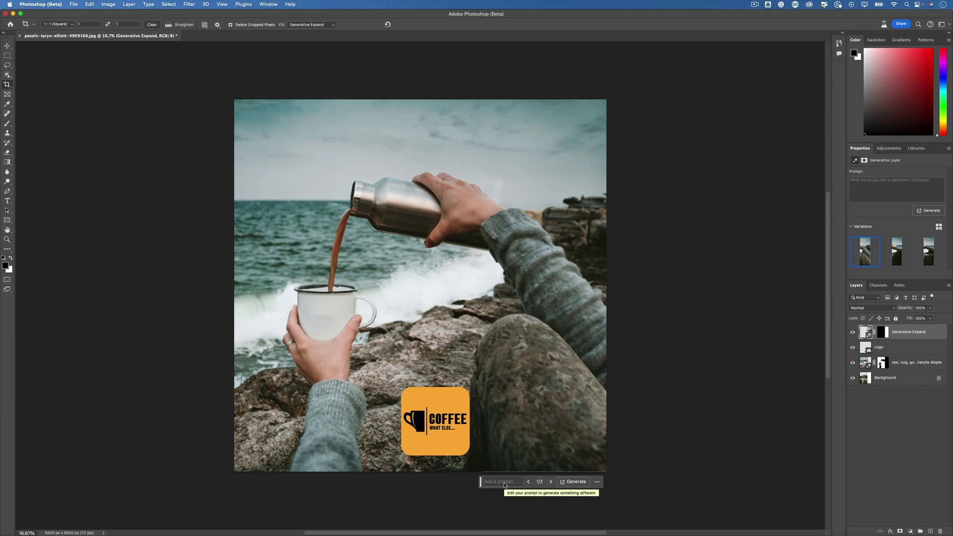
left_click(551, 482)
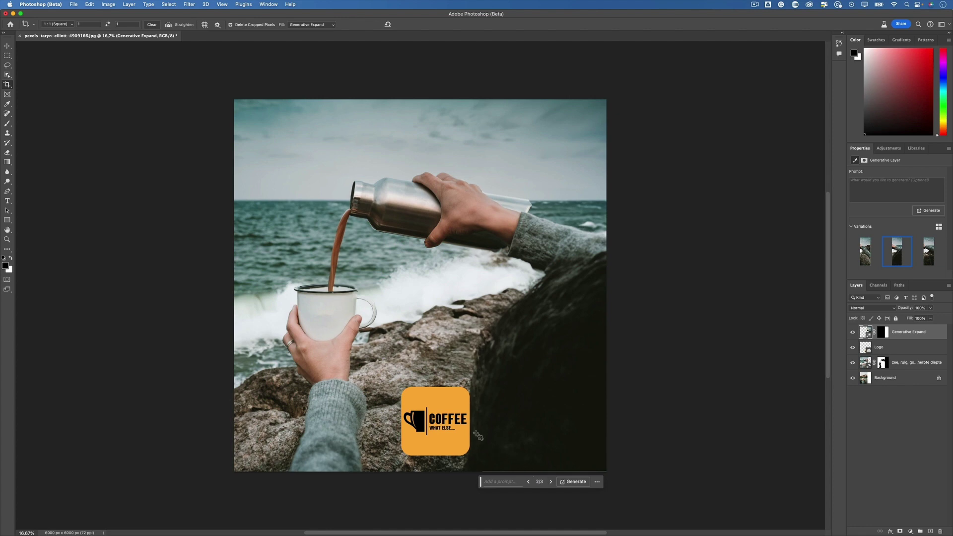
left_click(551, 482)
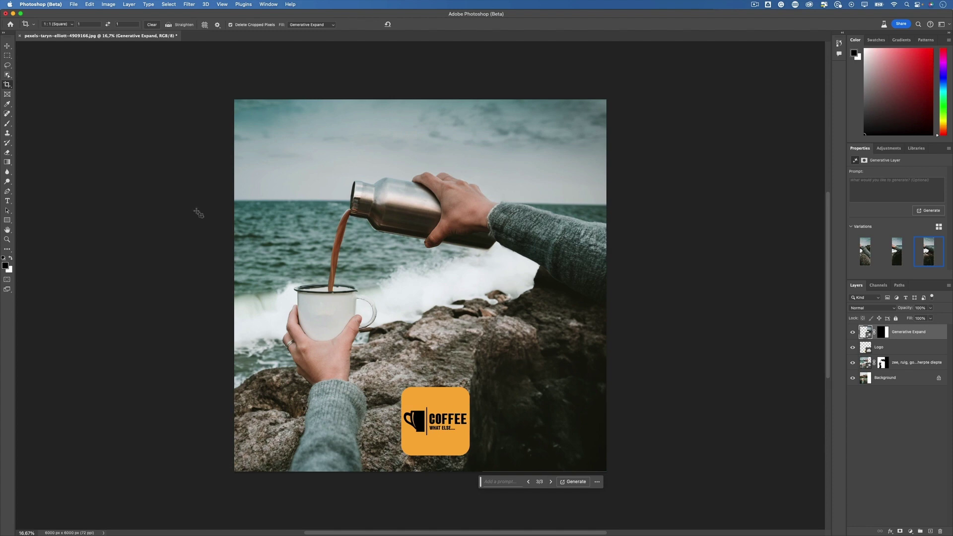
left_click(7, 46)
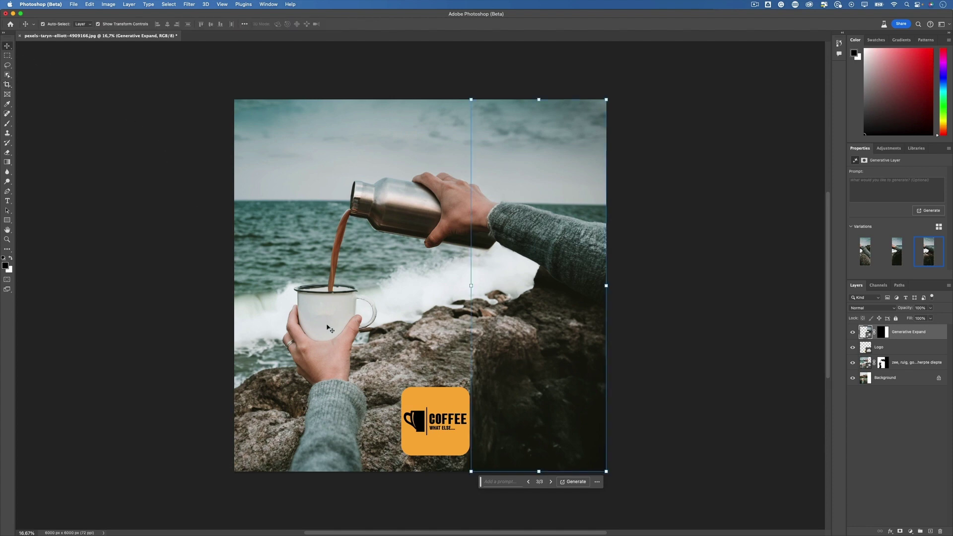
Move the Coffee logo to the top-left corner and place the Slogan library asset onto the image
left_click_drag(438, 429, 286, 156)
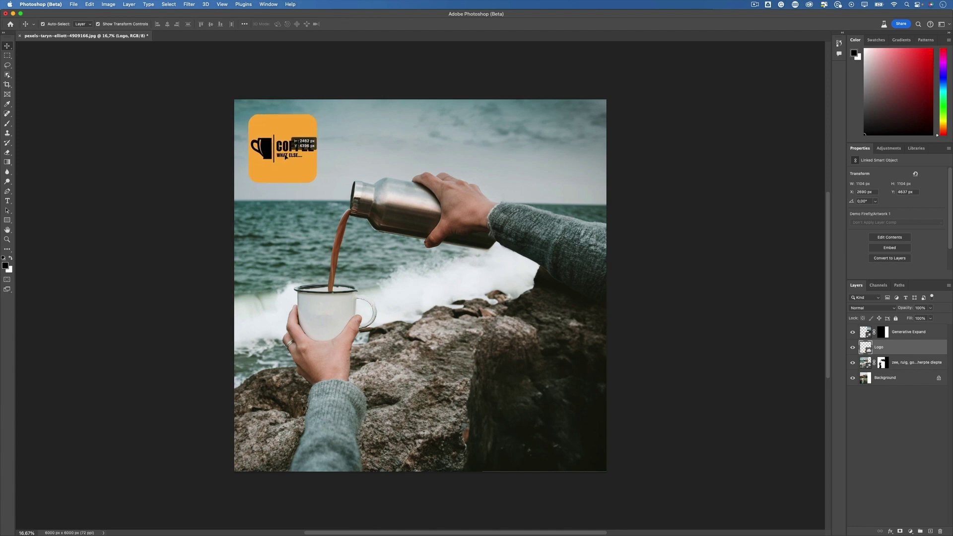
left_click_drag(286, 156, 286, 156)
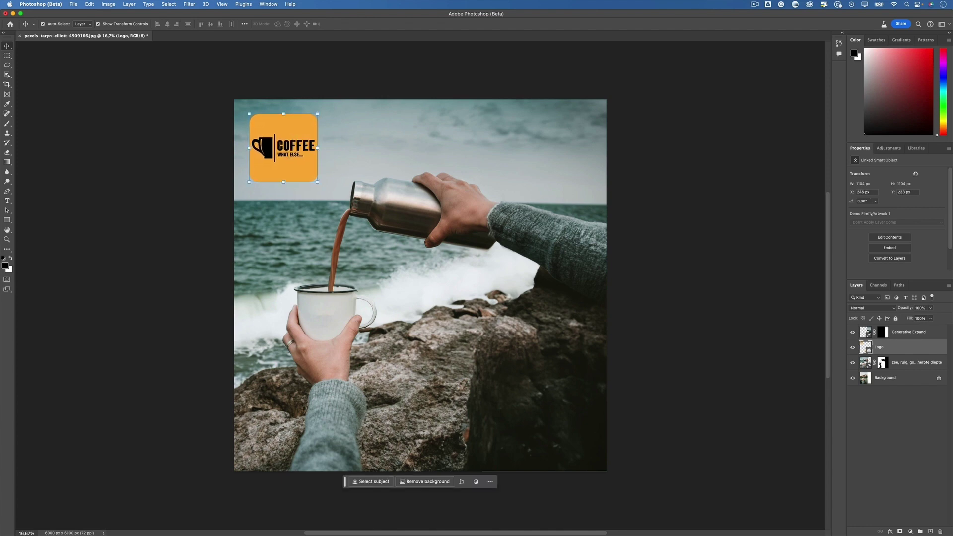
left_click(917, 148)
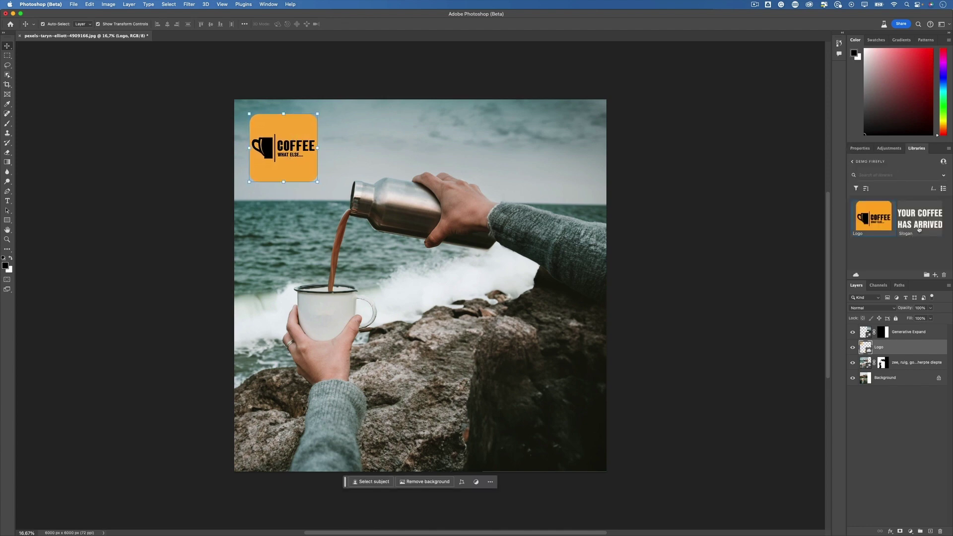
mouse_move(922, 224)
left_mouse_down()
mouse_move(485, 372)
mouse_move(492, 390)
mouse_move(609, 447)
left_mouse_up()
Put the Slogan layer above Generative Expand and scale it down into the bottom-right corner
left_click_drag(472, 421, 462, 432)
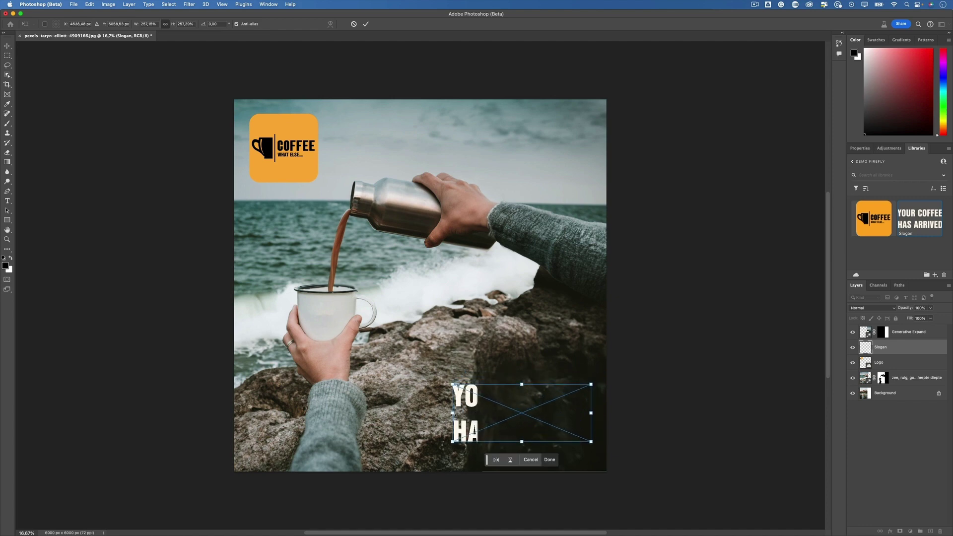
left_click_drag(912, 349, 911, 331)
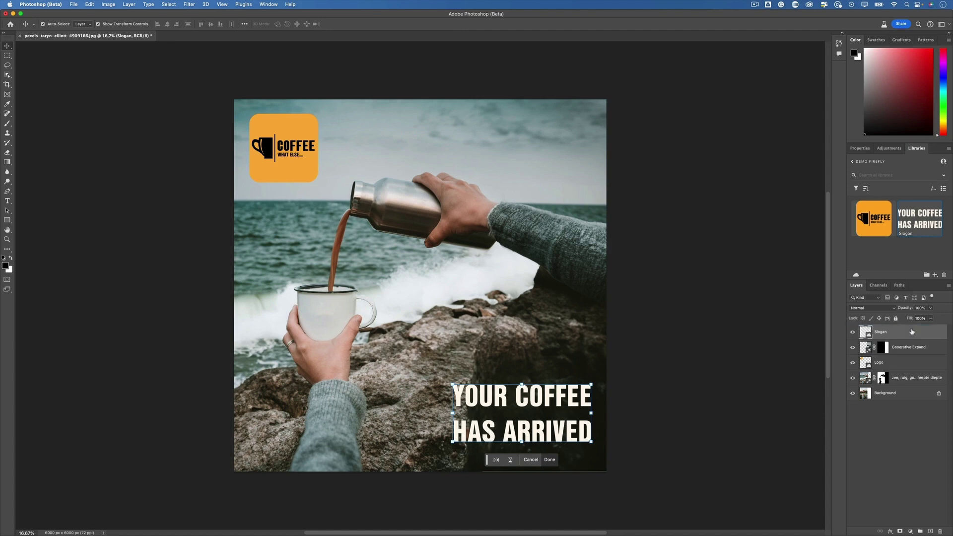
left_click_drag(454, 383, 506, 417)
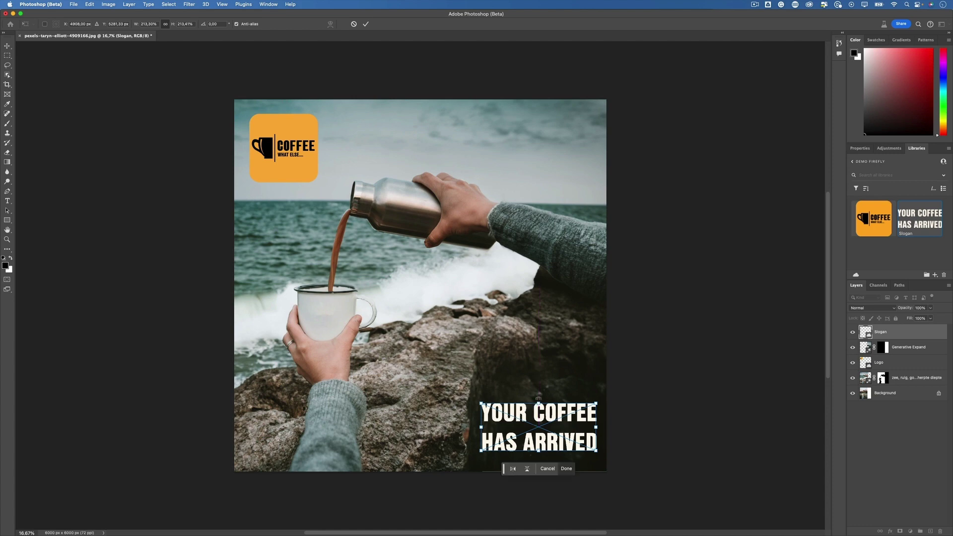
key("Return")
key("c")
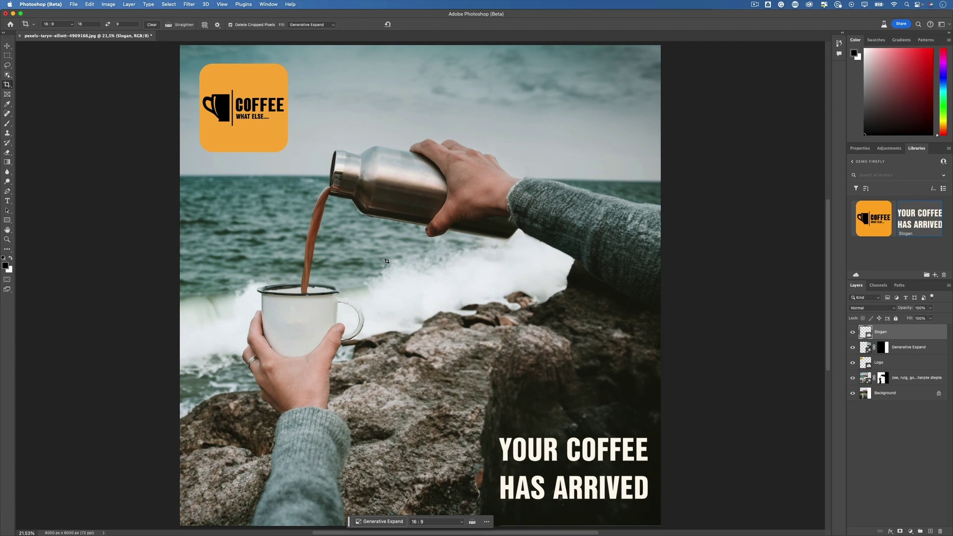
Set a 9:16 crop ratio and extend the frame above the sky, repositioning the photo
key("super+minus")
key("super+minus")
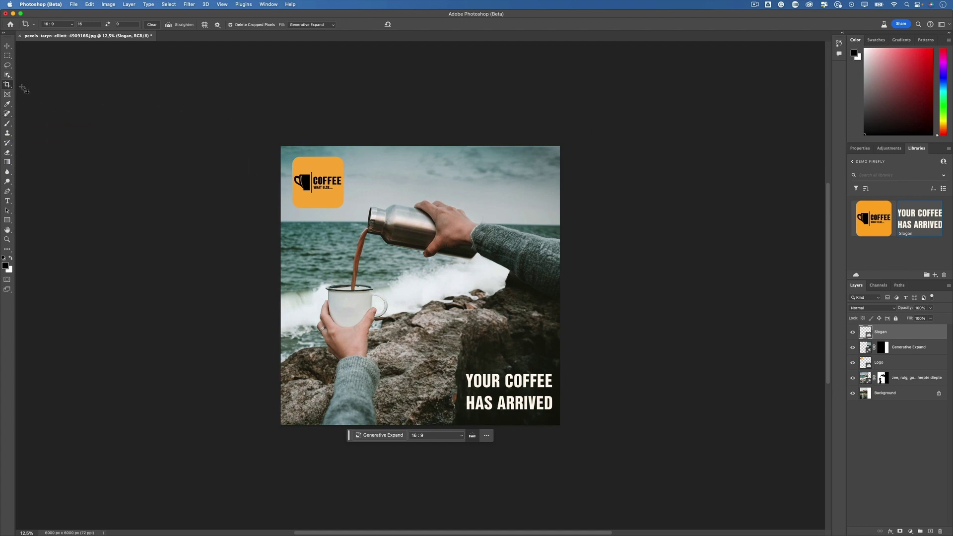
left_click(84, 24)
type("9")
key("Tab")
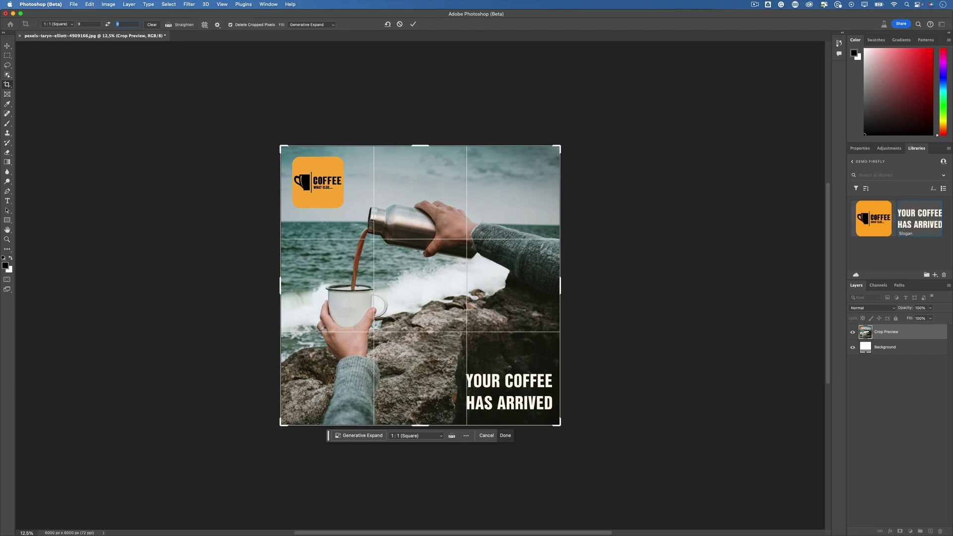
type("16")
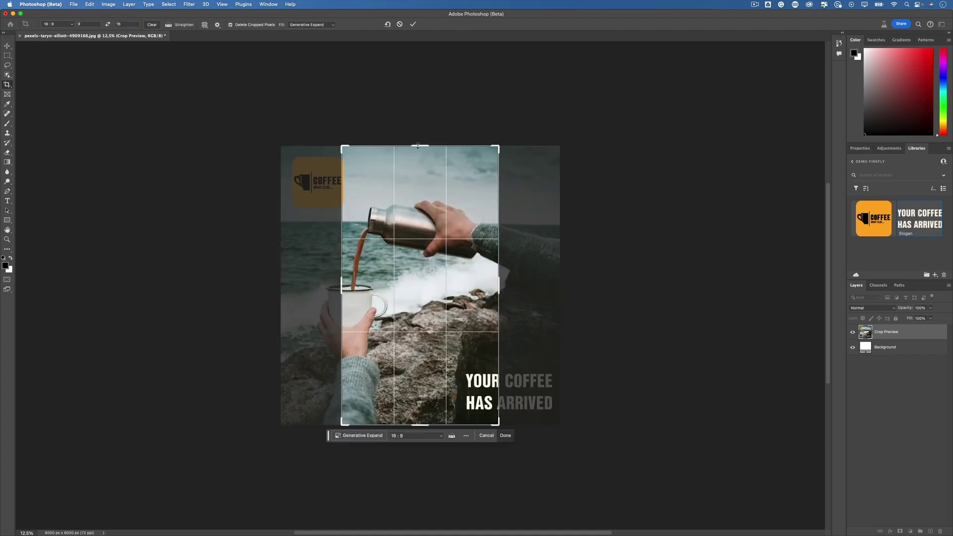
left_click_drag(418, 145, 425, 115)
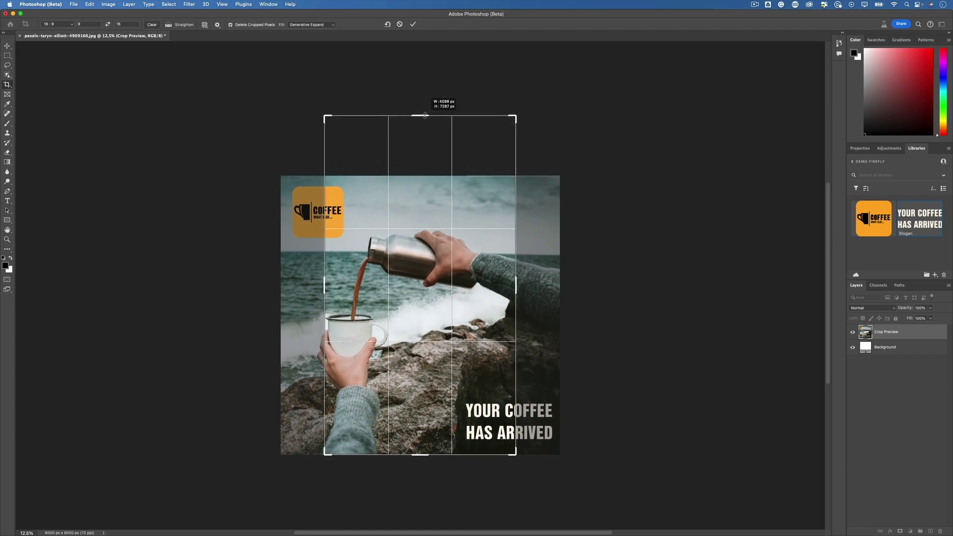
left_click_drag(432, 198, 445, 198)
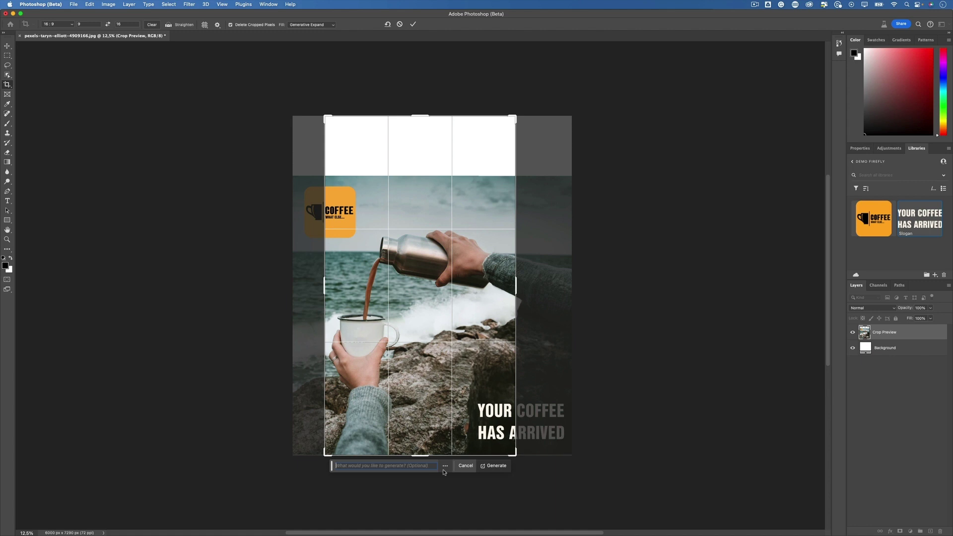
Generate a cloudy sky in the empty top band, creating the Generative Expand 2 layer
left_click(493, 467)
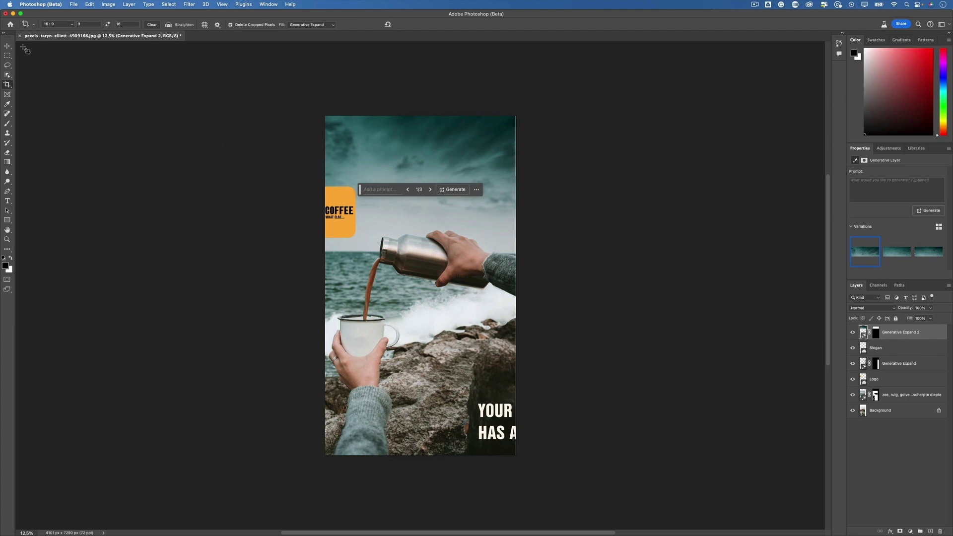
left_click(7, 45)
left_click(498, 406)
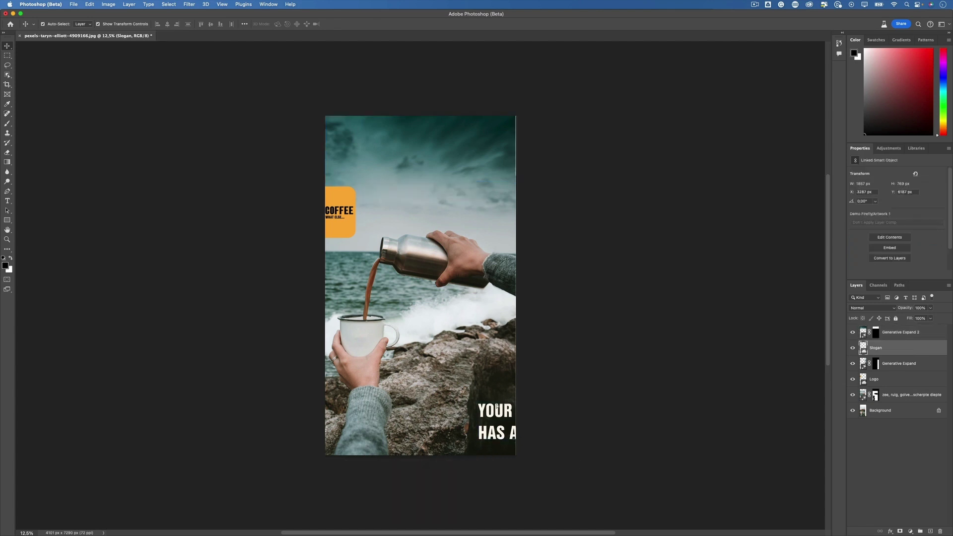
Move the slogan to the top sky, above Generative Expand 2, and enlarge it
left_click_drag(497, 406, 387, 138)
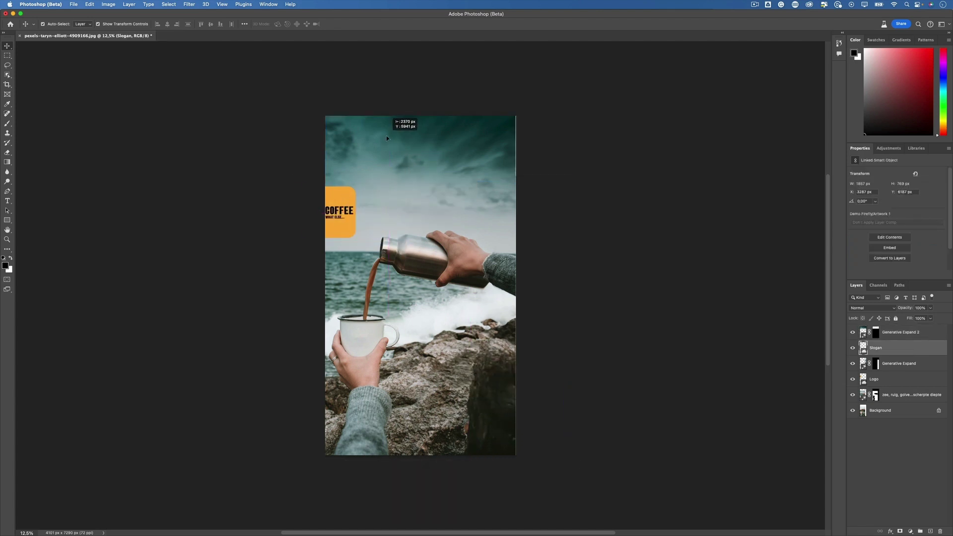
left_click_drag(387, 139, 390, 146)
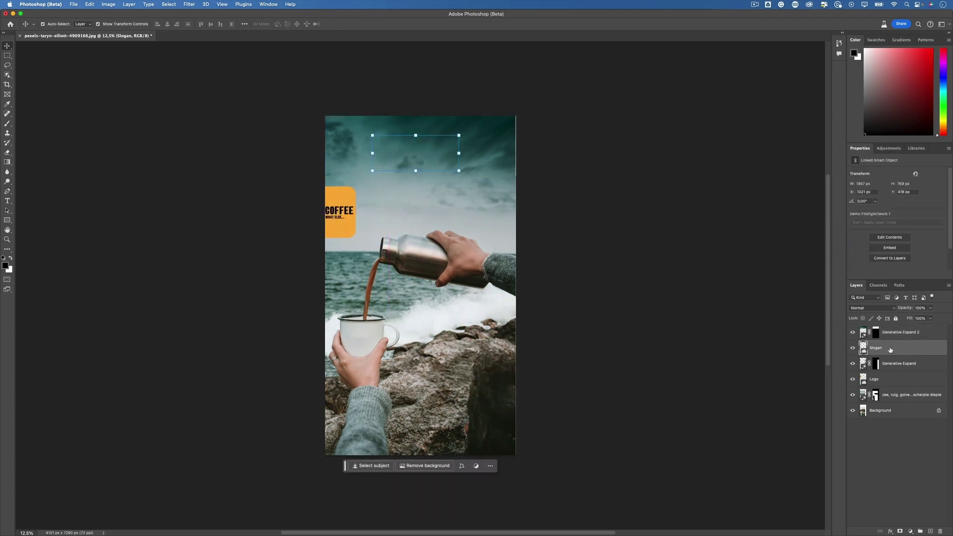
left_click_drag(891, 350, 892, 329)
left_click_drag(460, 172, 479, 184)
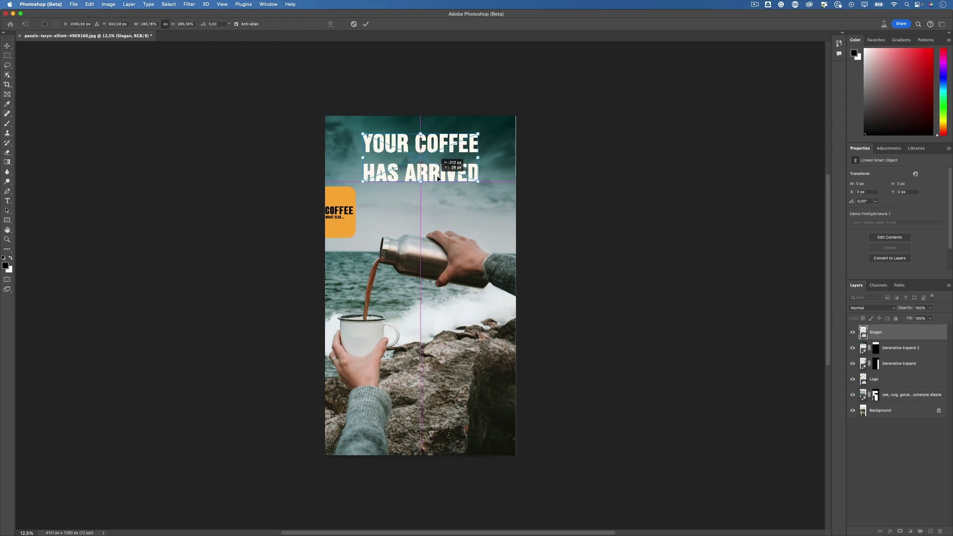
Move the Coffee logo to the lower right and bring its layer to the top of the stack
left_click(343, 225)
left_click_drag(342, 225, 491, 430)
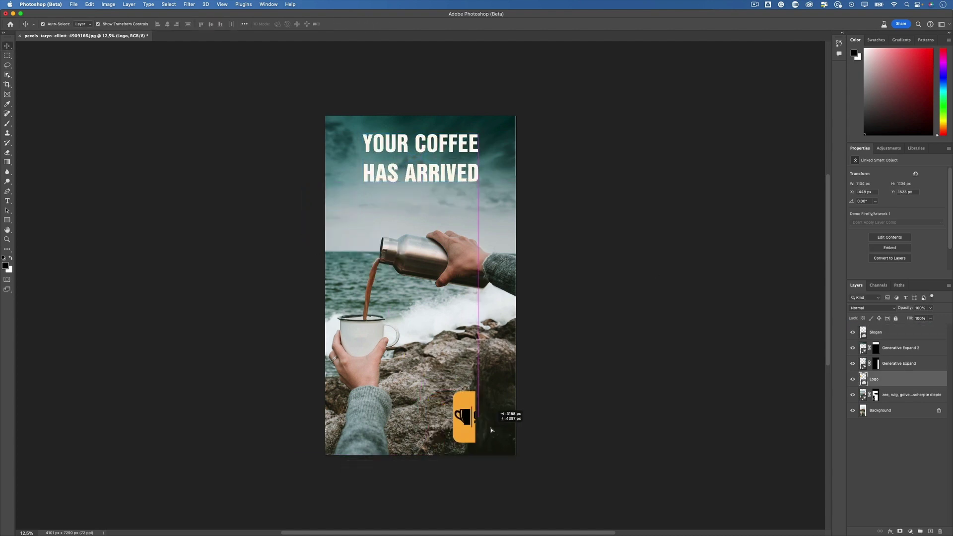
left_click_drag(899, 383, 899, 328)
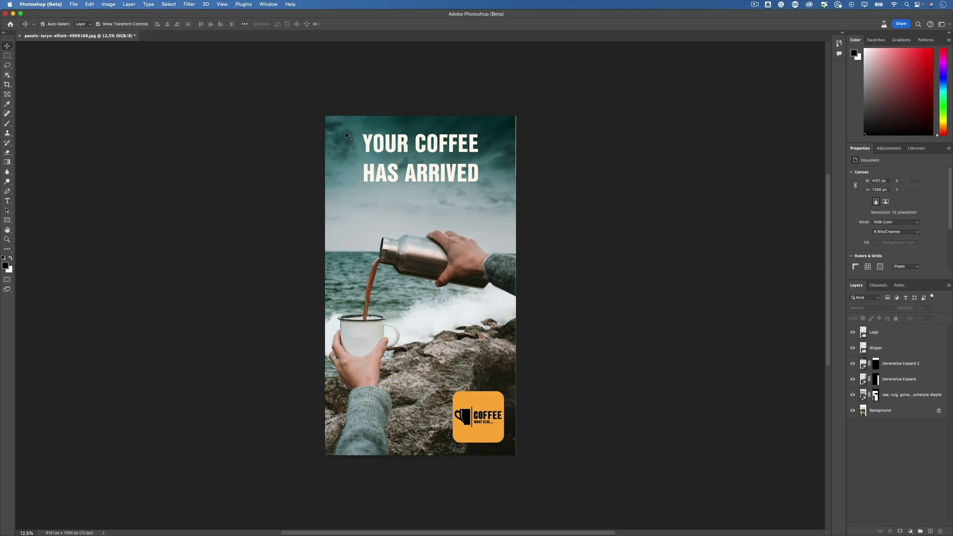